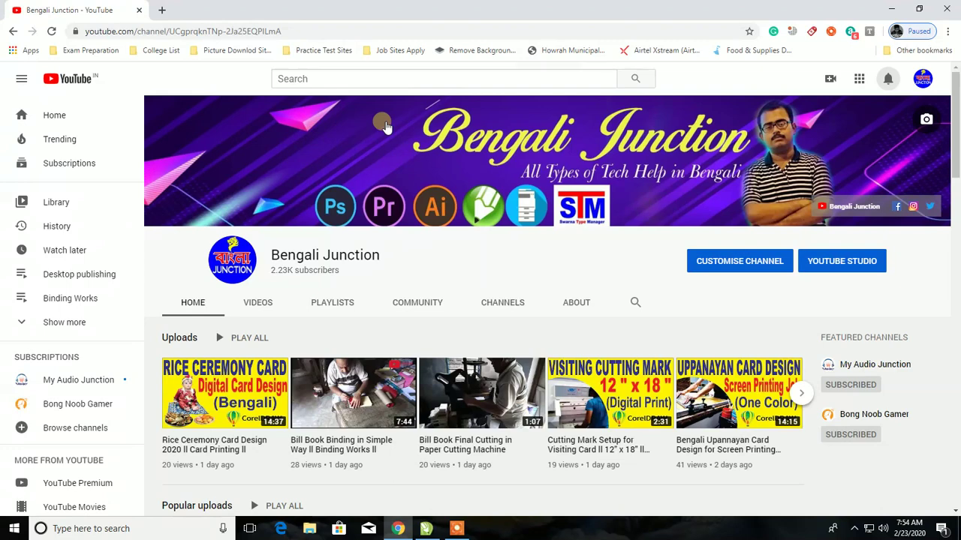
Step: Minimize the Chrome window showing the YouTube channel page to reveal the desktop
left_click(891, 9)
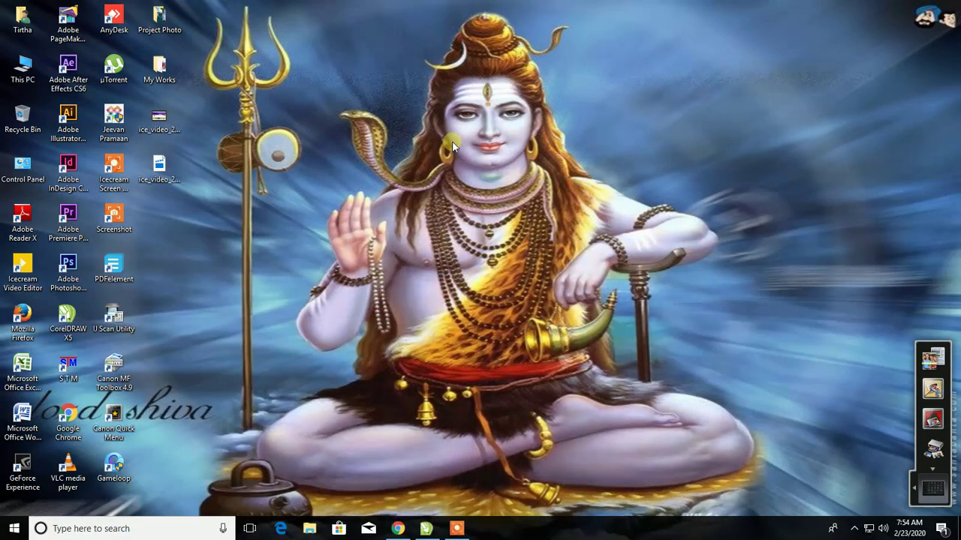
Step: Launch the S T M type manager from its desktop shortcut as administrator
right_click(72, 368)
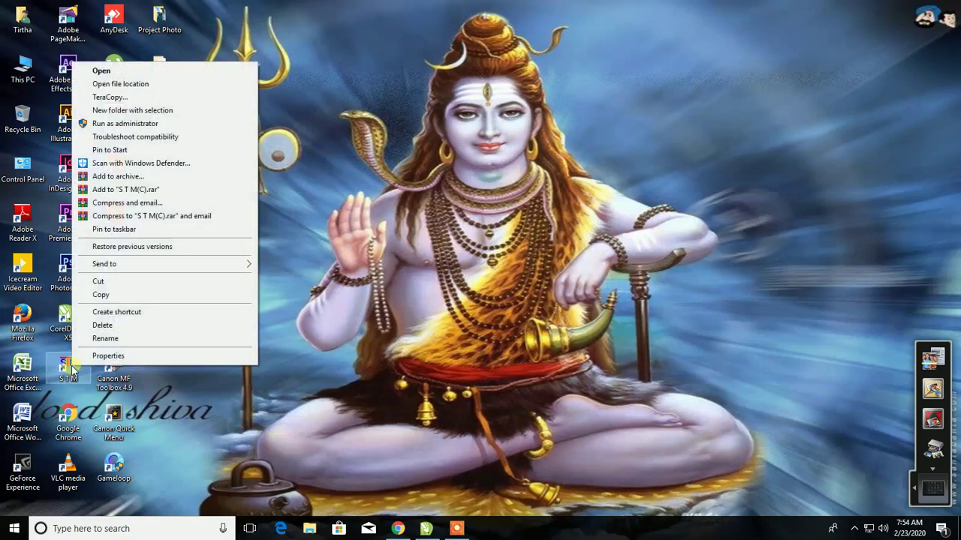
left_click(109, 123)
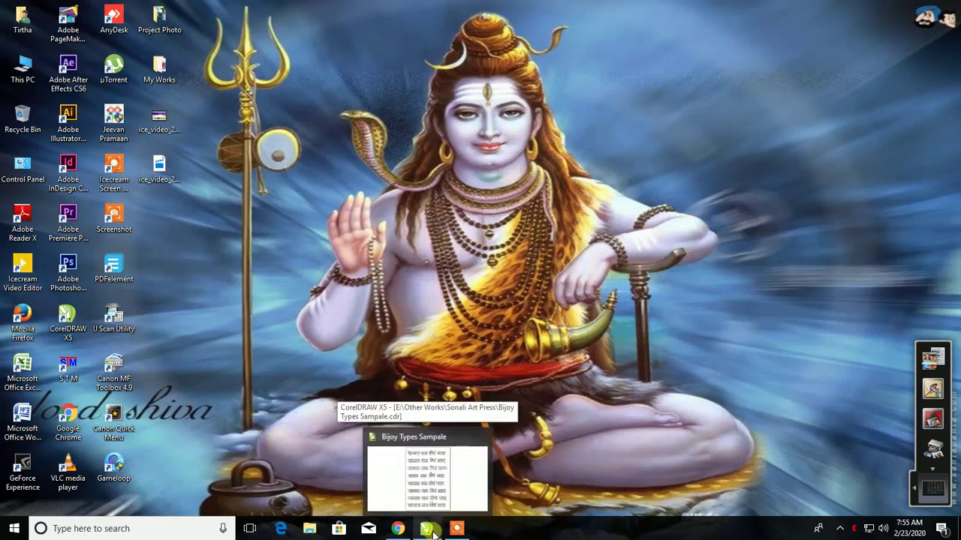
Step: Bring back the Bijoy Types Sampale.cdr sheet and select its eight sample lines
left_click(428, 529)
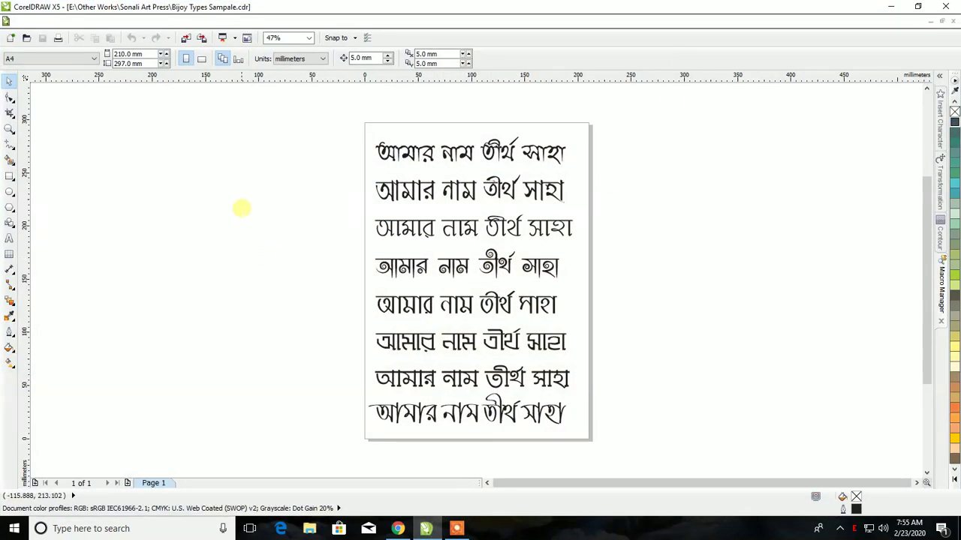
left_click_drag(297, 142, 715, 436)
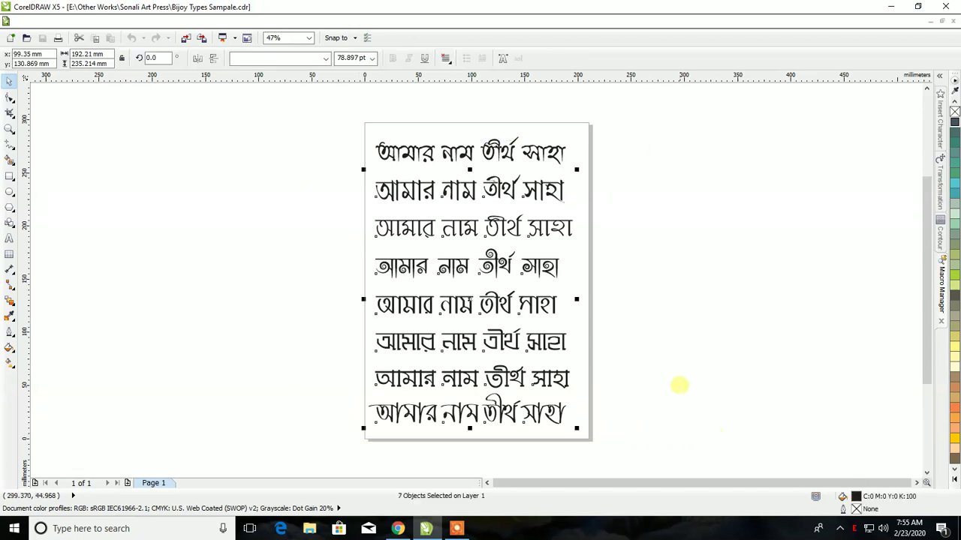
left_click(669, 357)
left_click(495, 159)
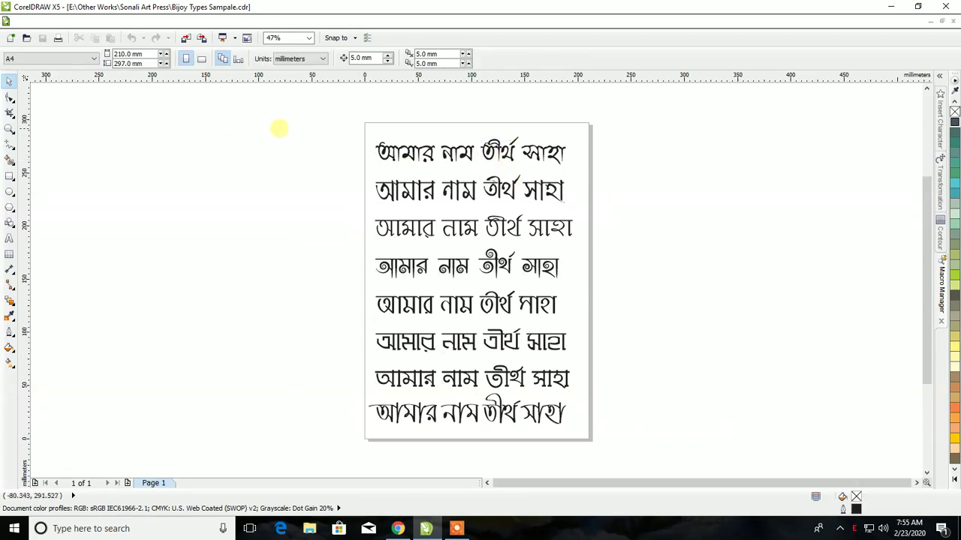
left_click_drag(278, 129, 744, 445)
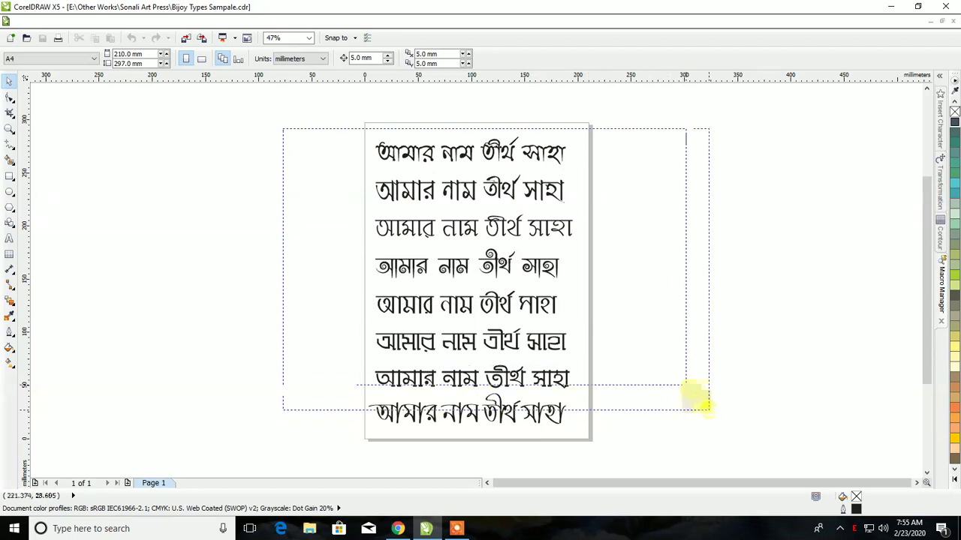
left_click(659, 342)
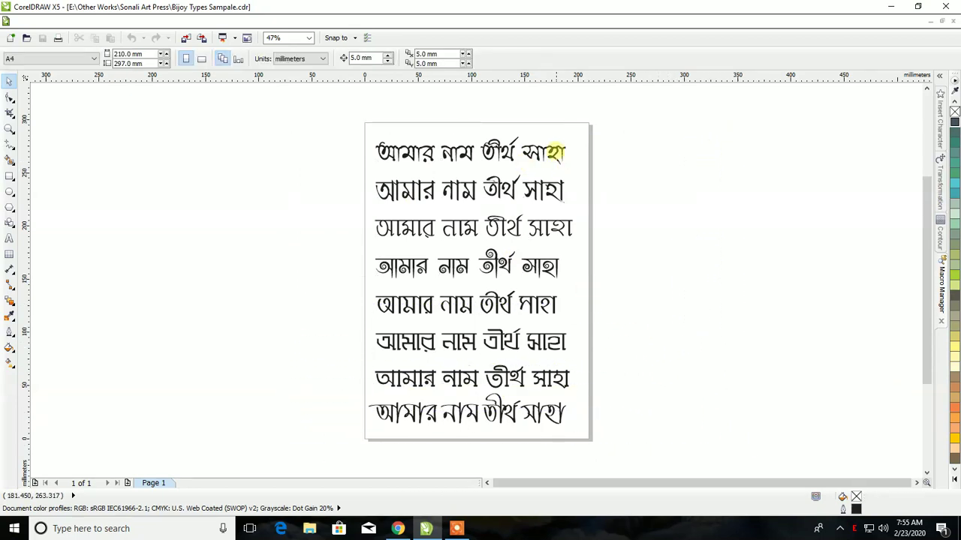
Step: Check the fonts of the first and third sample lines without changing anything
scroll(556, 150, "up", 2)
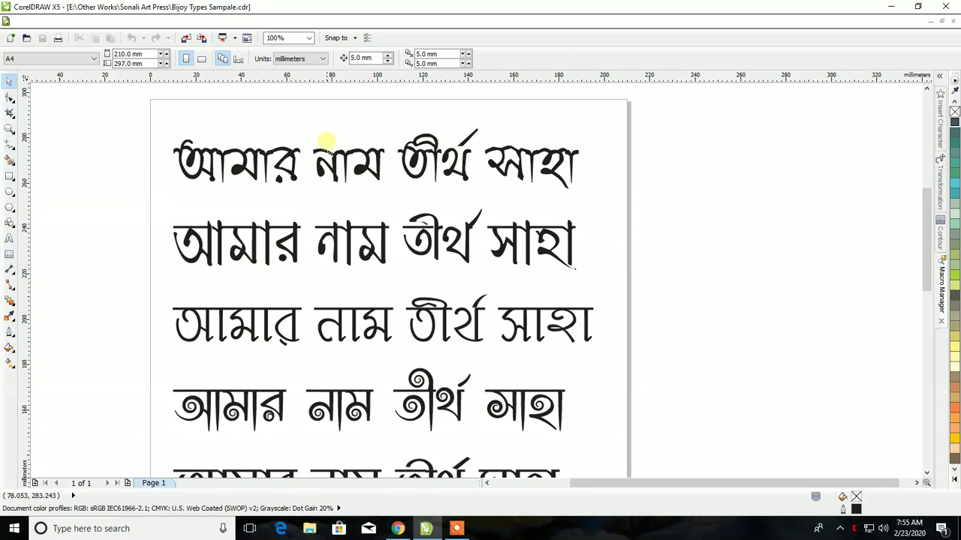
scroll(326, 223, "down", 3)
scroll(331, 212, "up", 3)
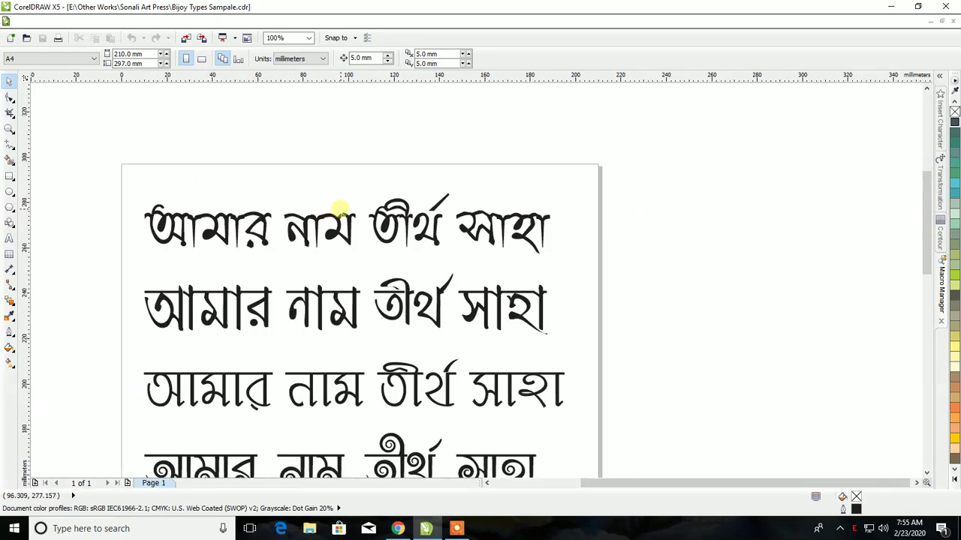
left_click(340, 231)
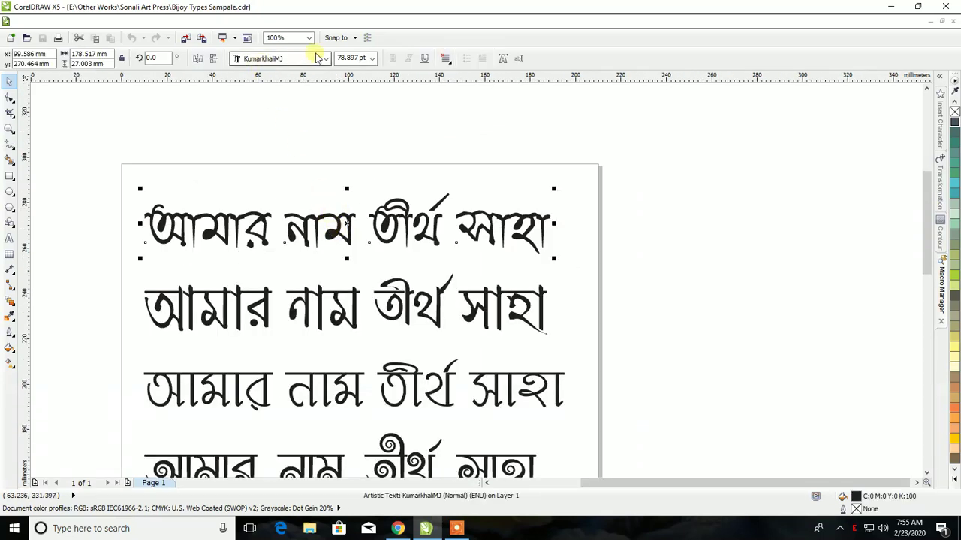
left_click(300, 304)
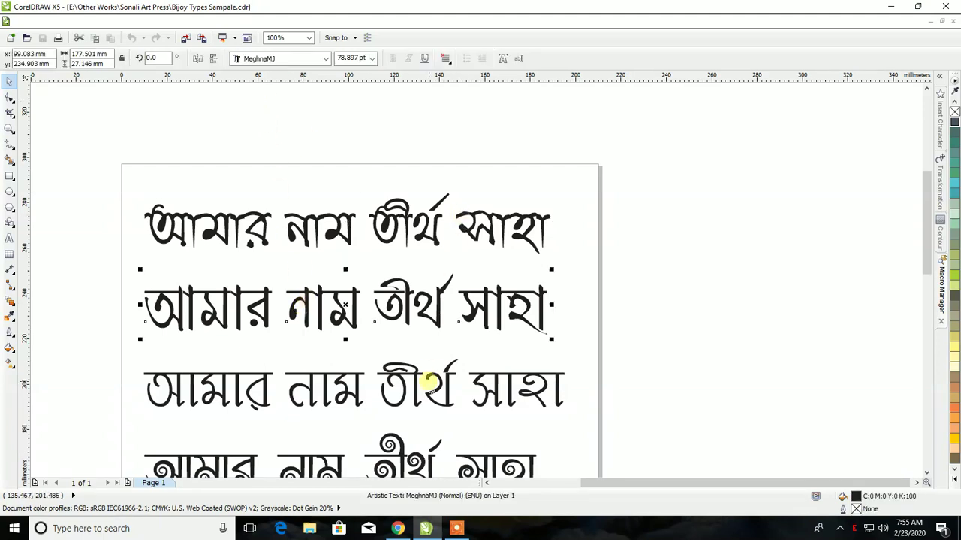
left_click(415, 373)
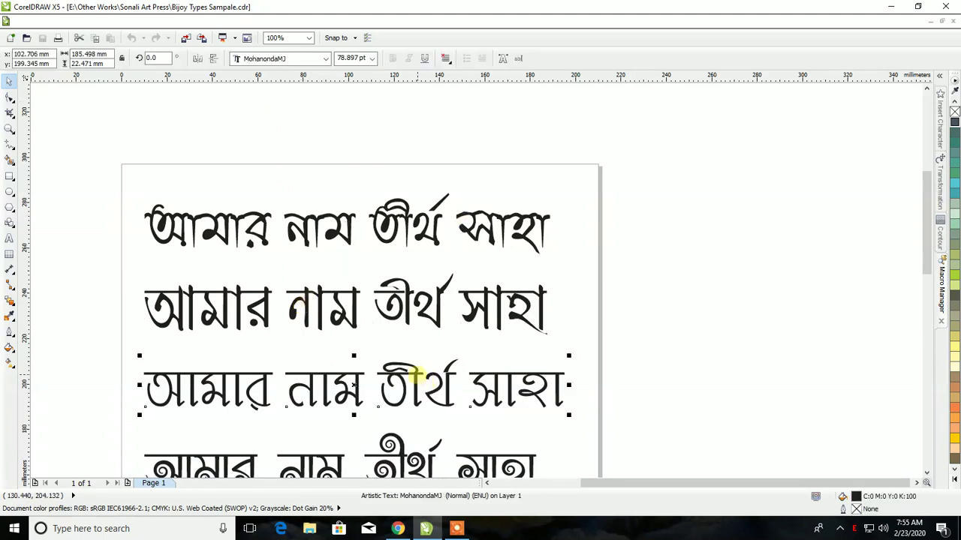
left_click(406, 120)
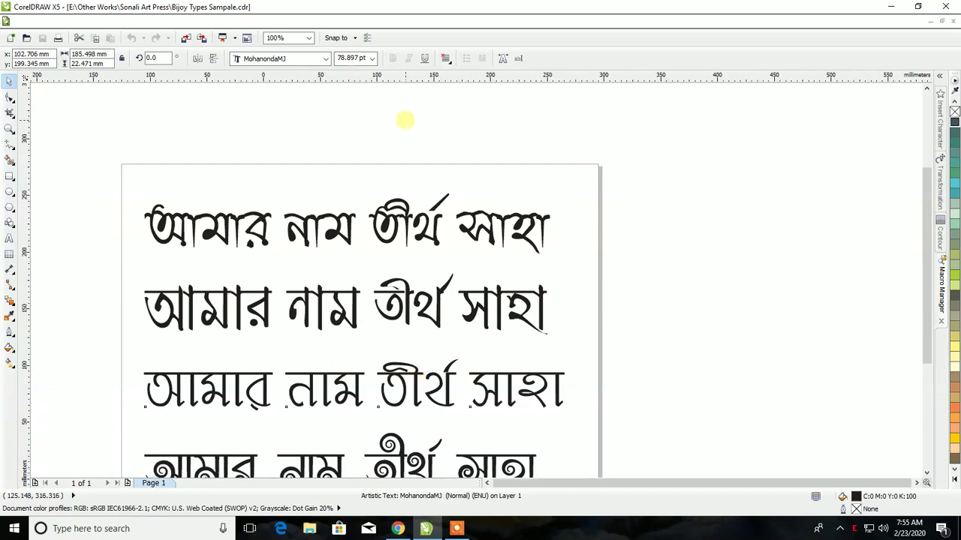
scroll(405, 120, "down", 2)
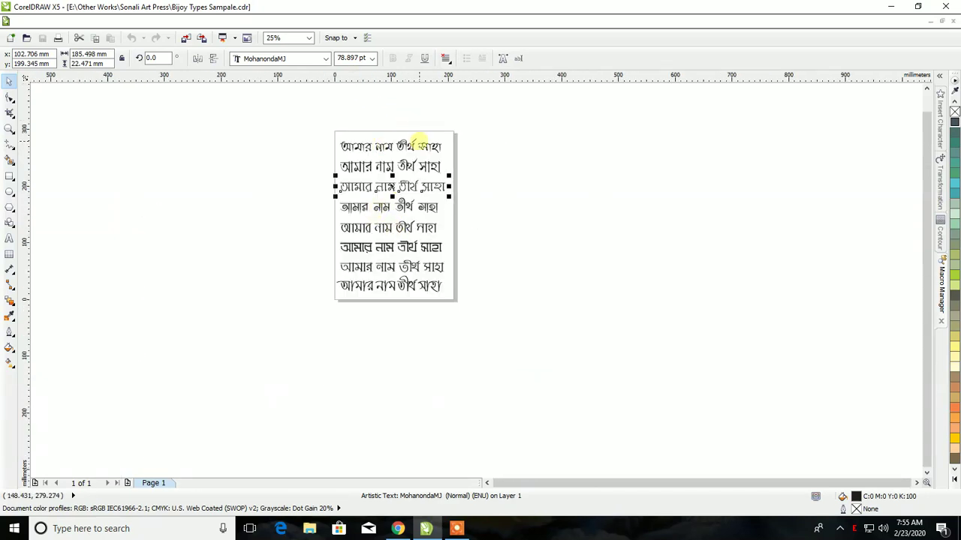
scroll(420, 142, "up", 1)
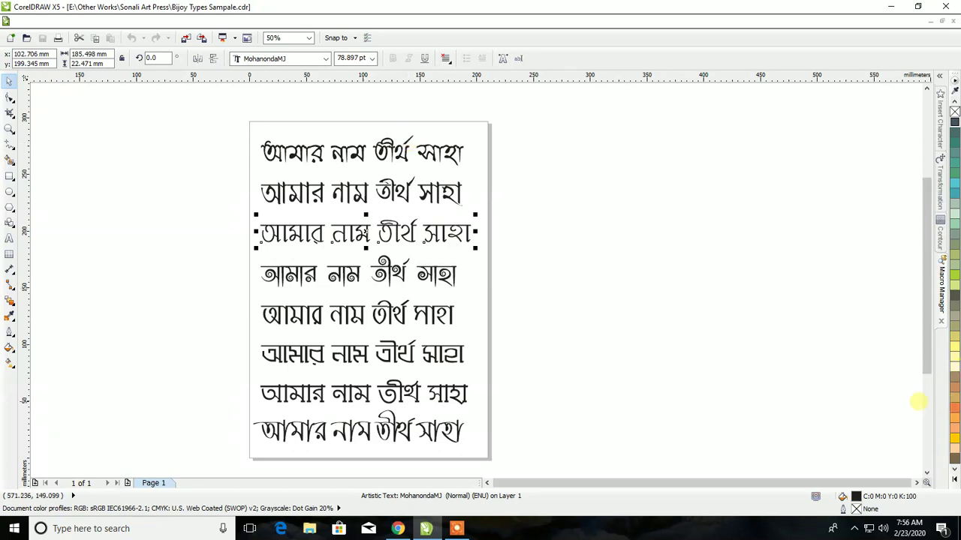
Step: Minimize CorelDRAW and set Swarno Type Manager's Bangla font type to Old - Fonts > Bijoy
left_click(891, 6)
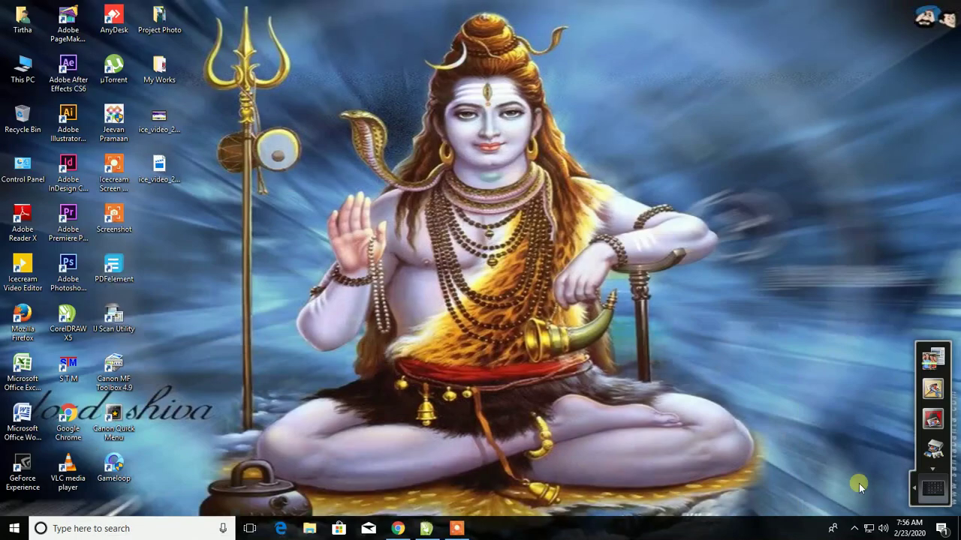
left_click(854, 529)
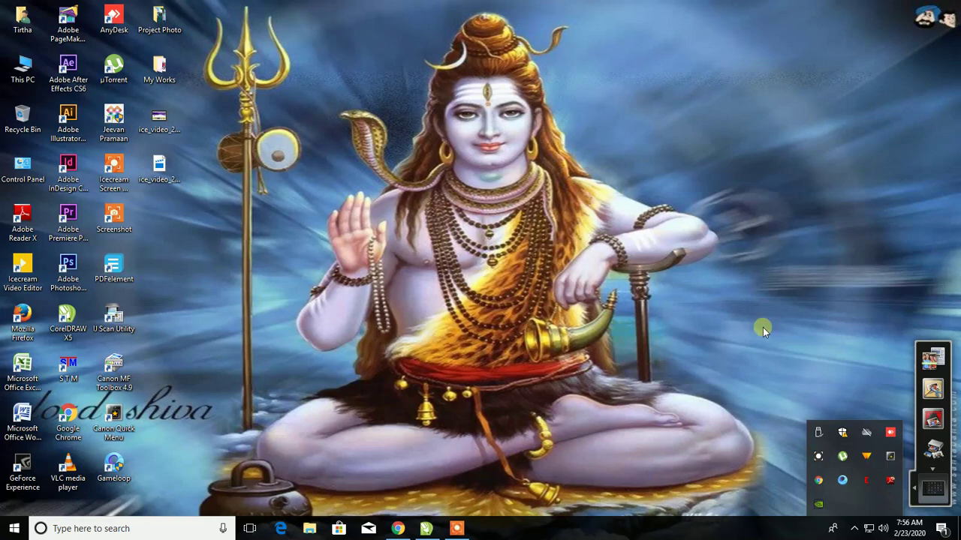
right_click(867, 487)
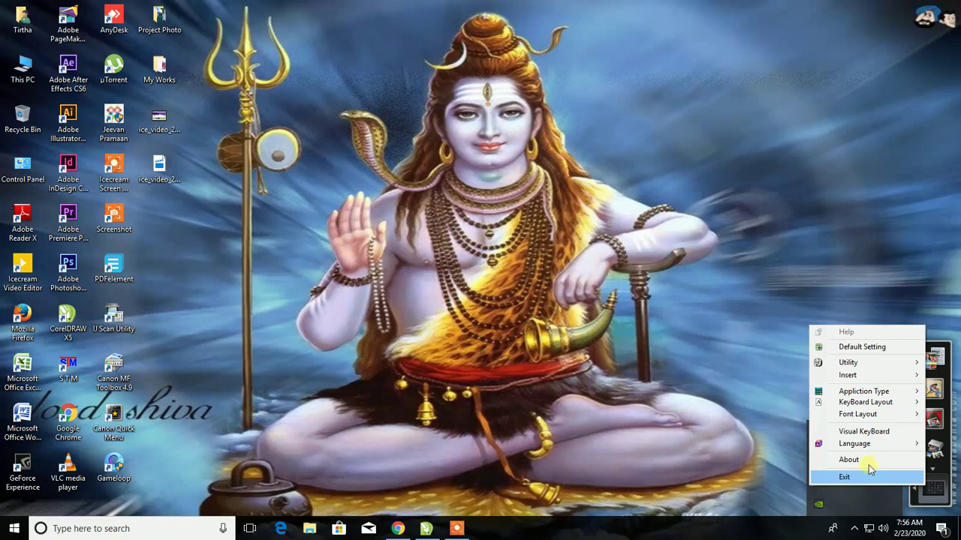
mouse_move(865, 403)
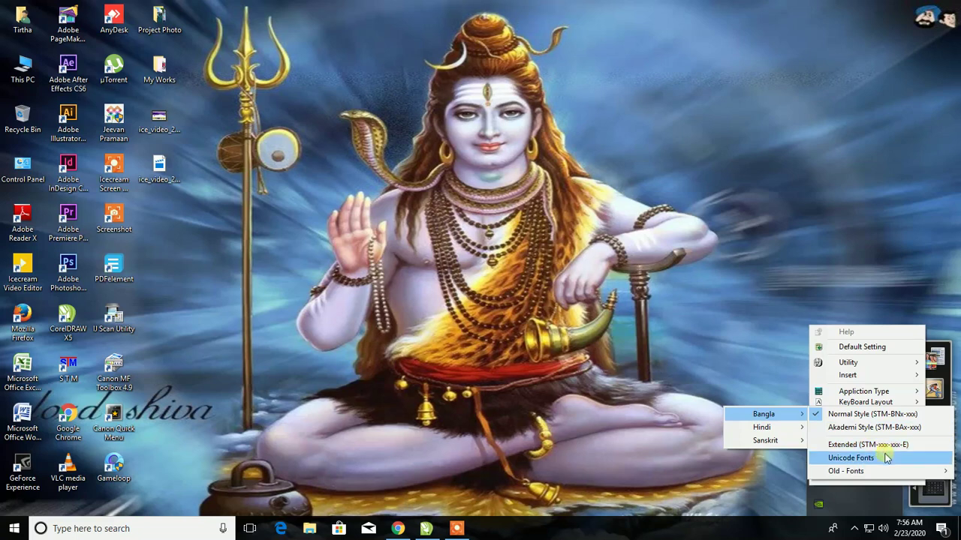
mouse_move(846, 471)
mouse_move(763, 414)
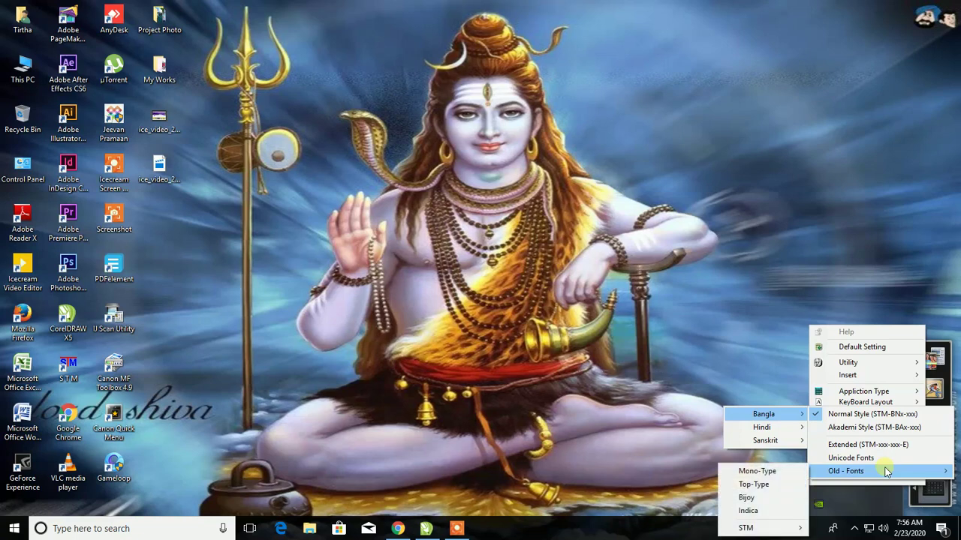
left_click(777, 471)
left_click(787, 500)
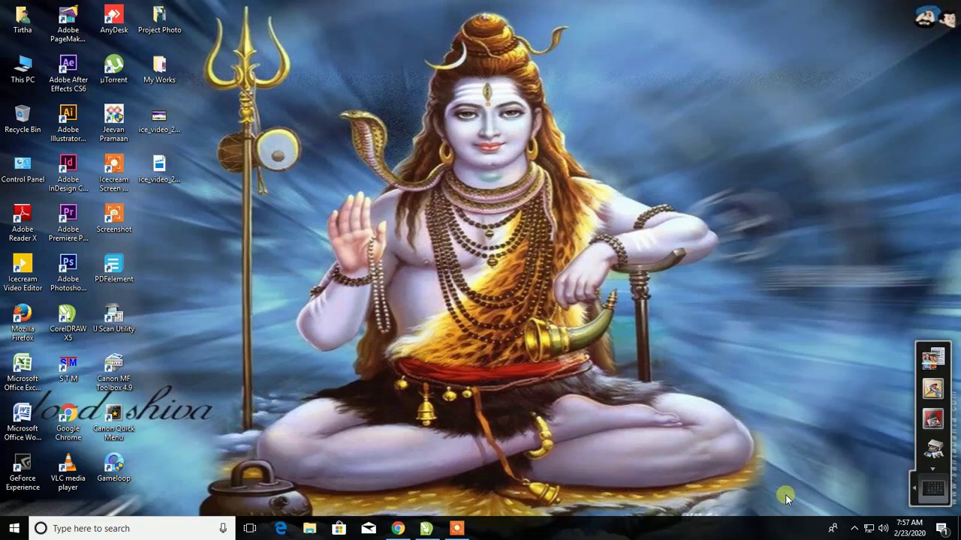
Step: Switch the Bangla keyboard layout to Layout - 5 For Win-10, with CorelDRAW in front
left_click(854, 529)
right_click(866, 481)
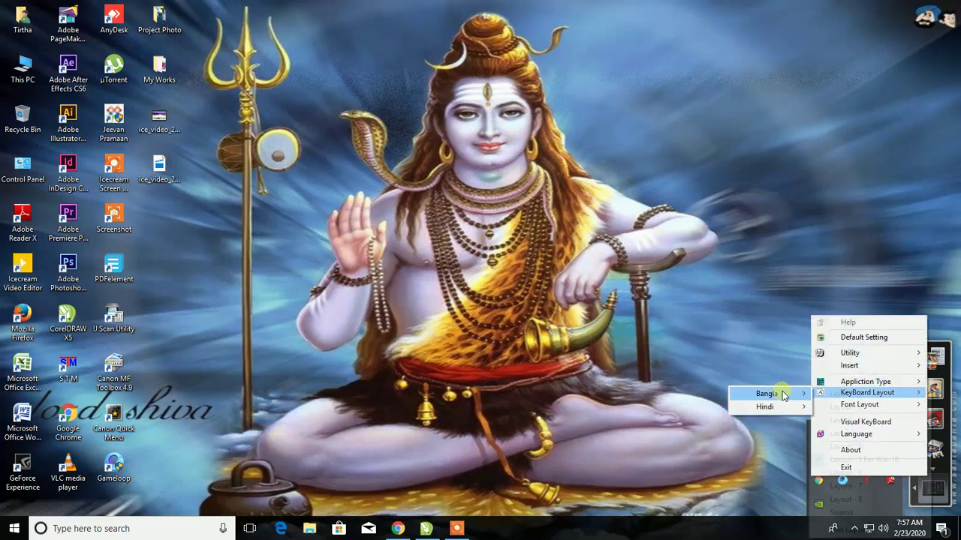
mouse_move(766, 394)
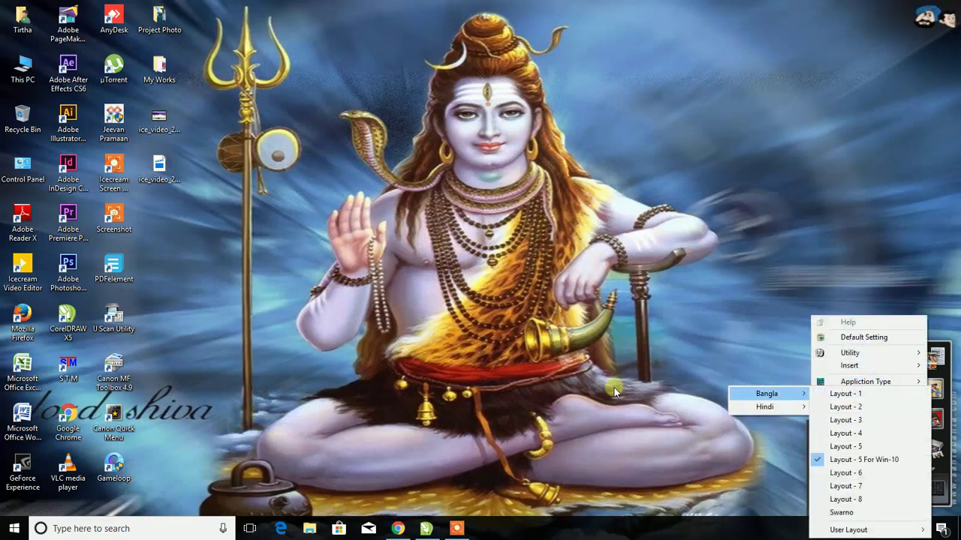
left_click(427, 530)
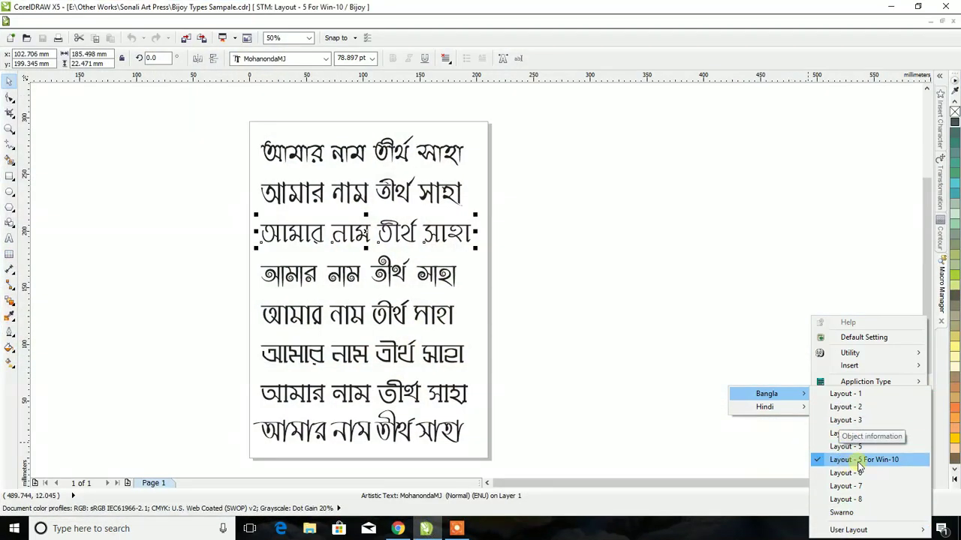
left_click(777, 328)
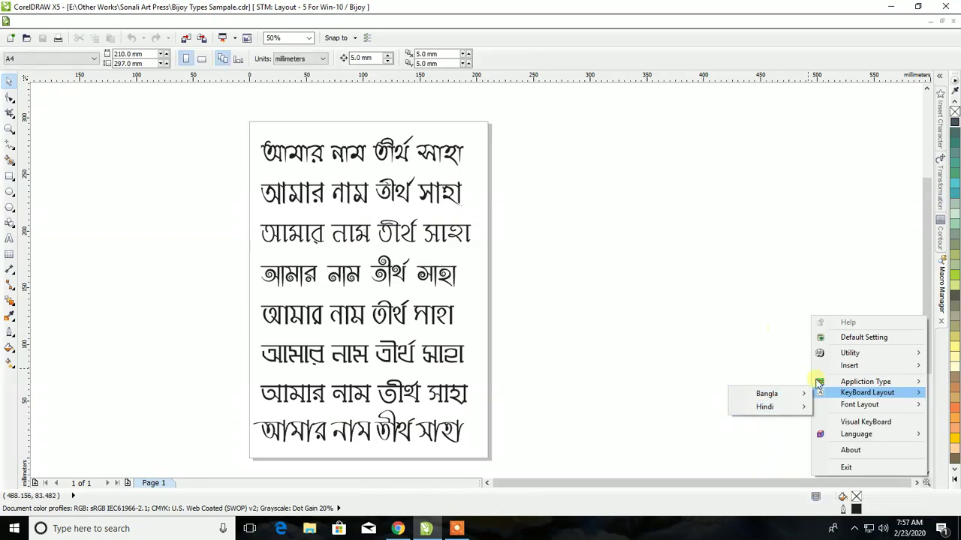
left_click(854, 528)
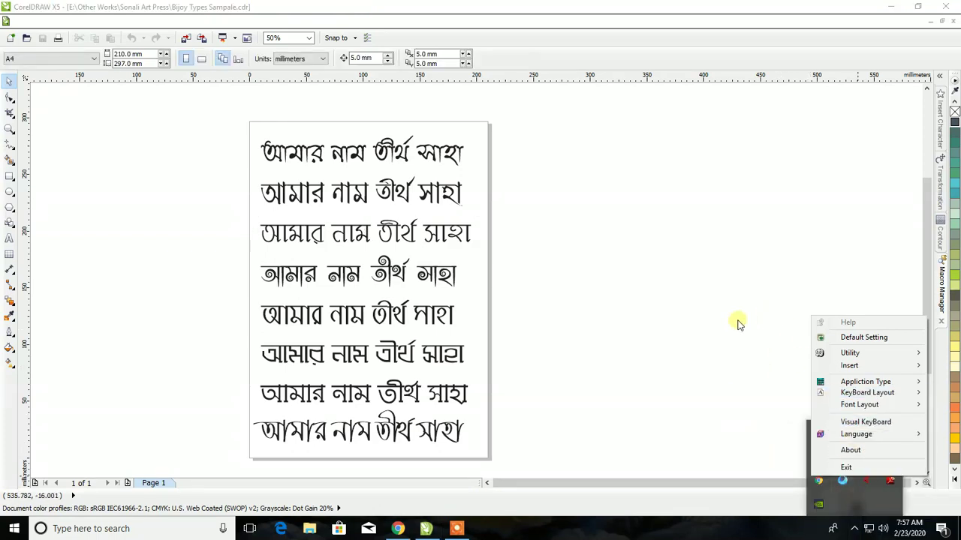
scroll(738, 325, "down", 4)
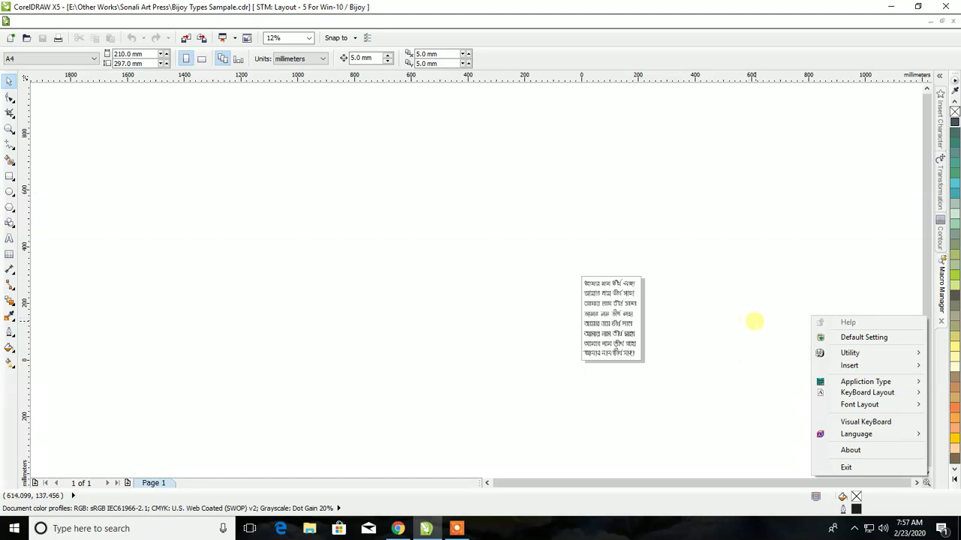
scroll(694, 312, "up", 2)
scroll(590, 247, "up", 2)
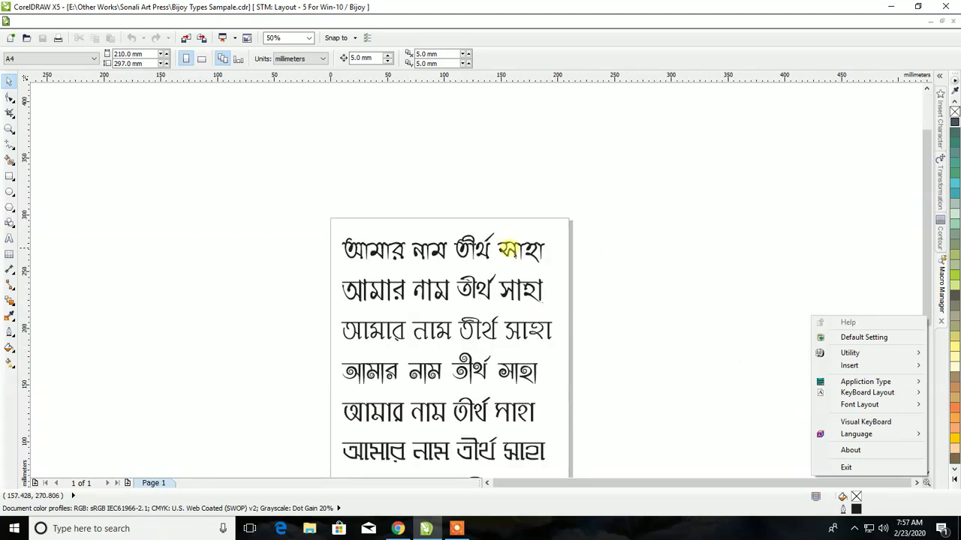
Step: Duplicate the first KumarkhaliMJ sample line beside the sheet and zoom to 100%
left_click(509, 250)
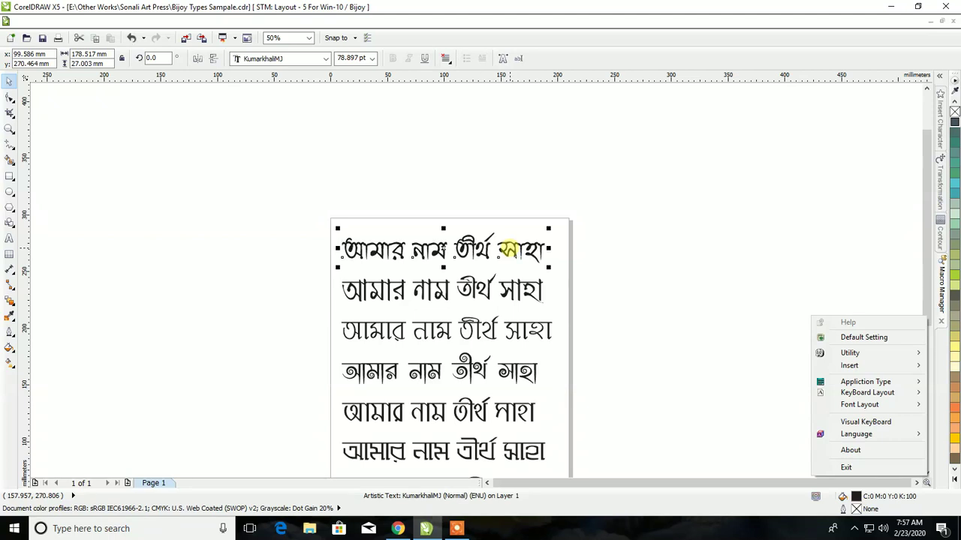
left_click_drag(509, 249, 717, 170)
scroll(758, 216, "down", 2)
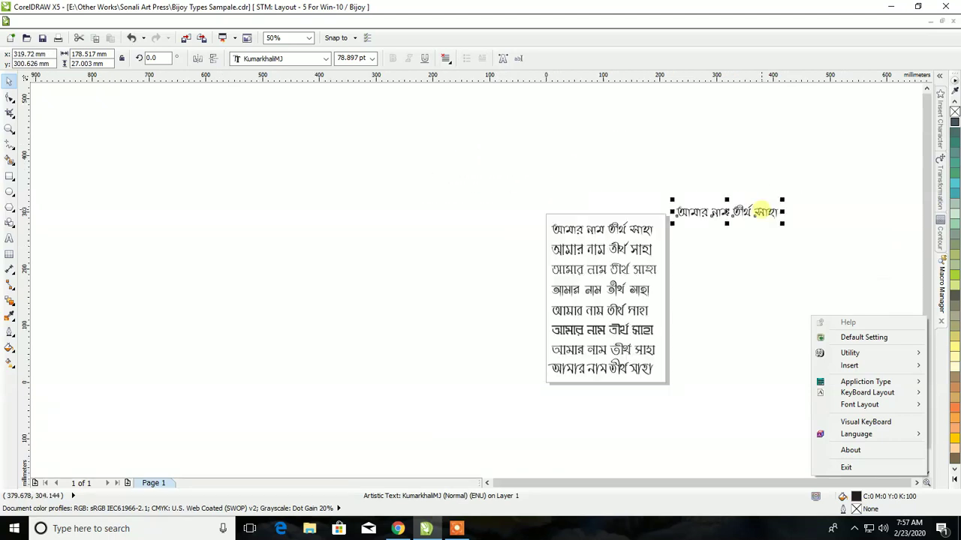
scroll(811, 208, "down", 1)
scroll(811, 208, "up", 2)
scroll(810, 194, "up", 3)
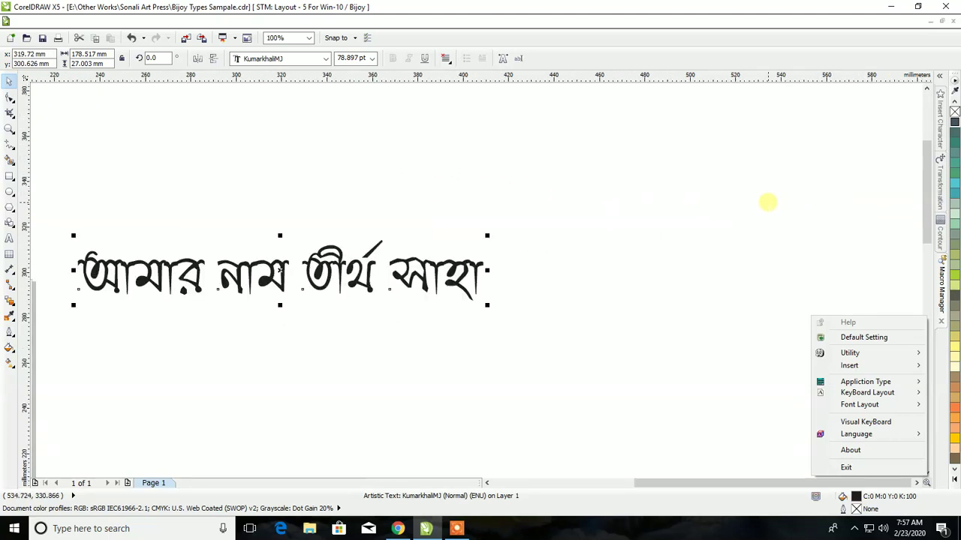
Step: Replace the copy with 'সুপ্রভাত বন্ধুরা আপনারা ভালো থাকবেন' / 'এবং চ্যানেলটি সাবস্ক্রাইব করবেন' on two lines
left_click(11, 240)
left_click(248, 259)
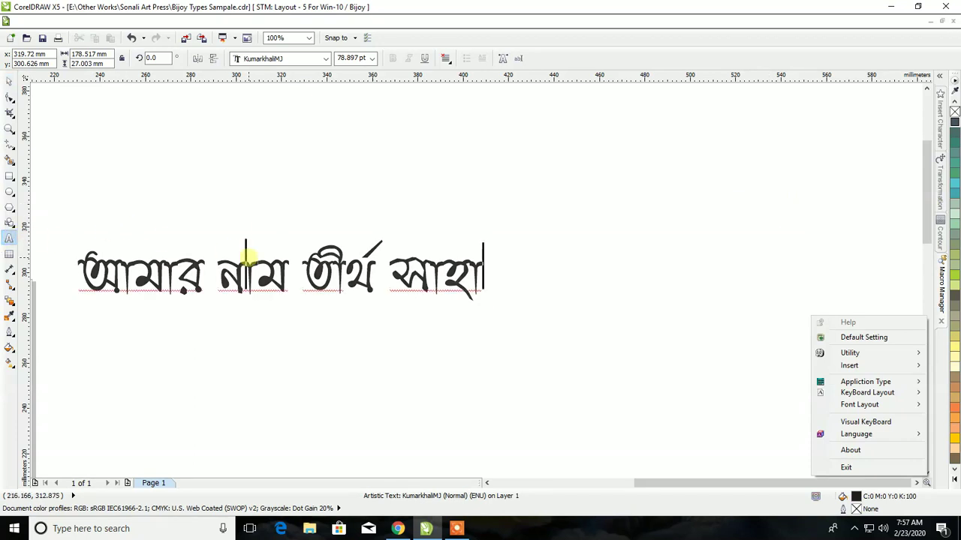
key("ctrl+a")
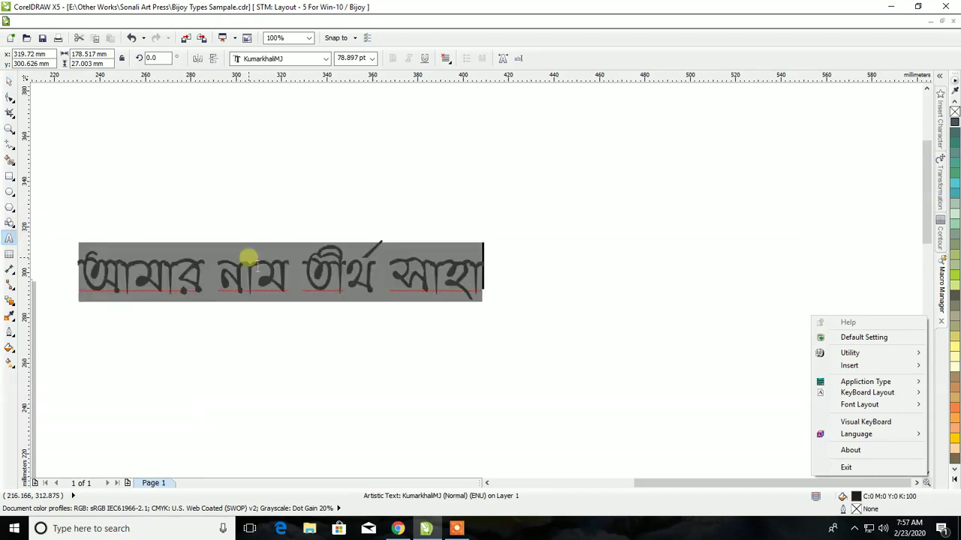
type("n")
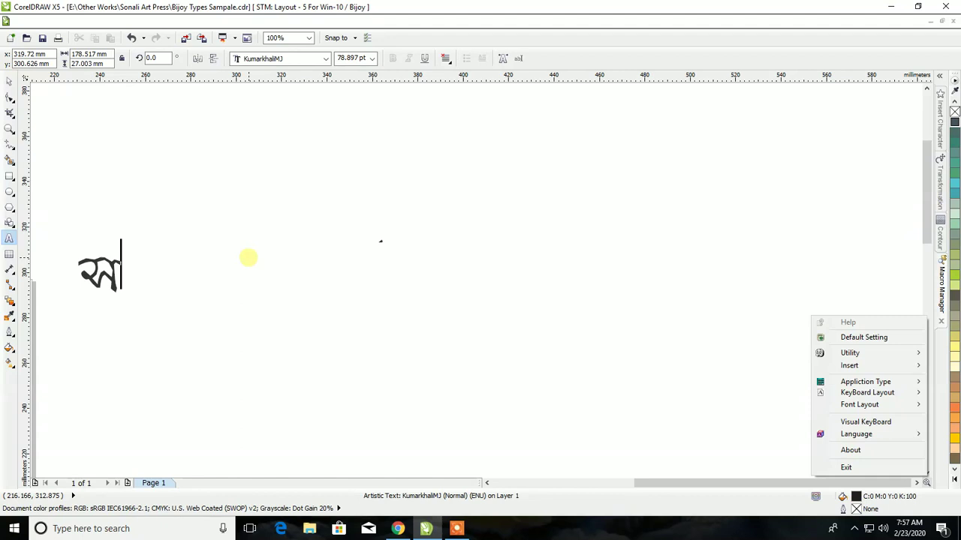
type("srzff")
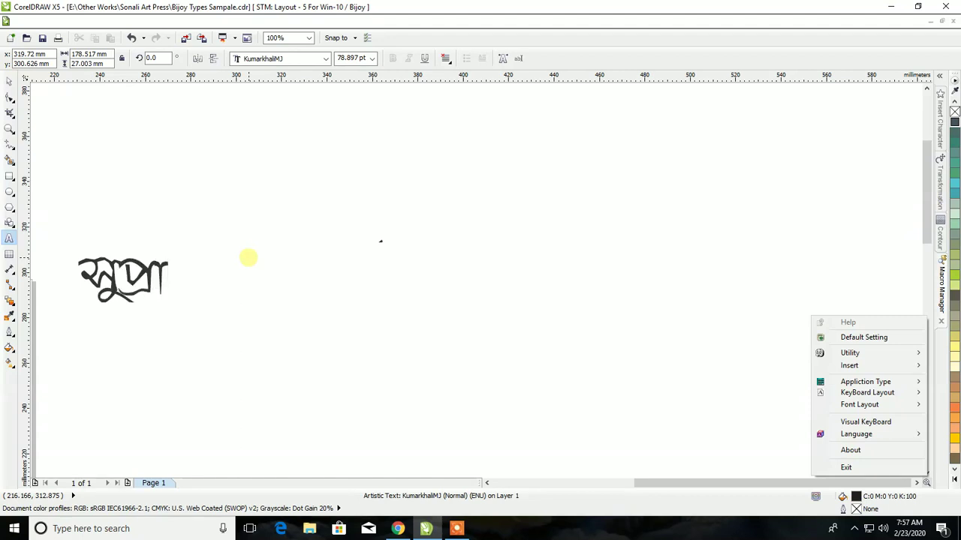
key("BackSpace")
type("Hfk hb")
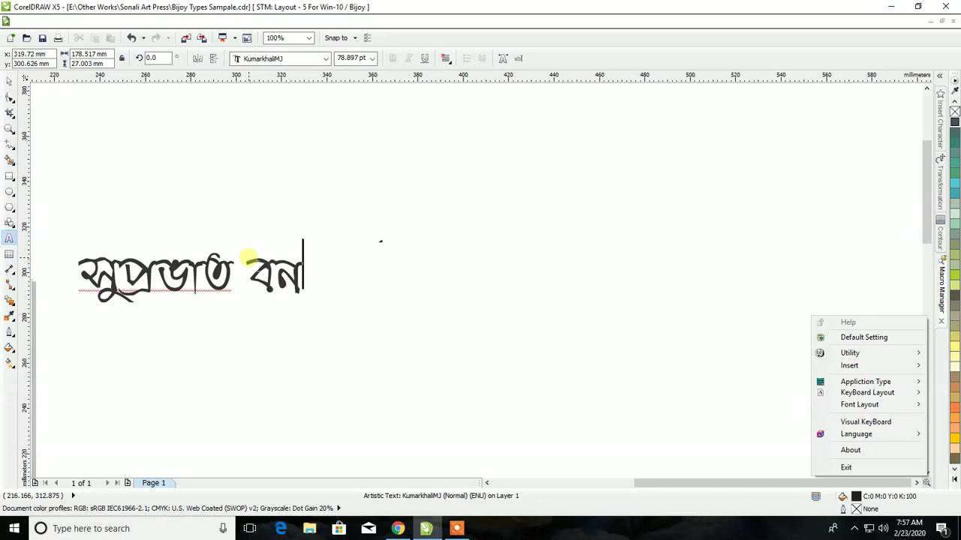
type("gLsvf ")
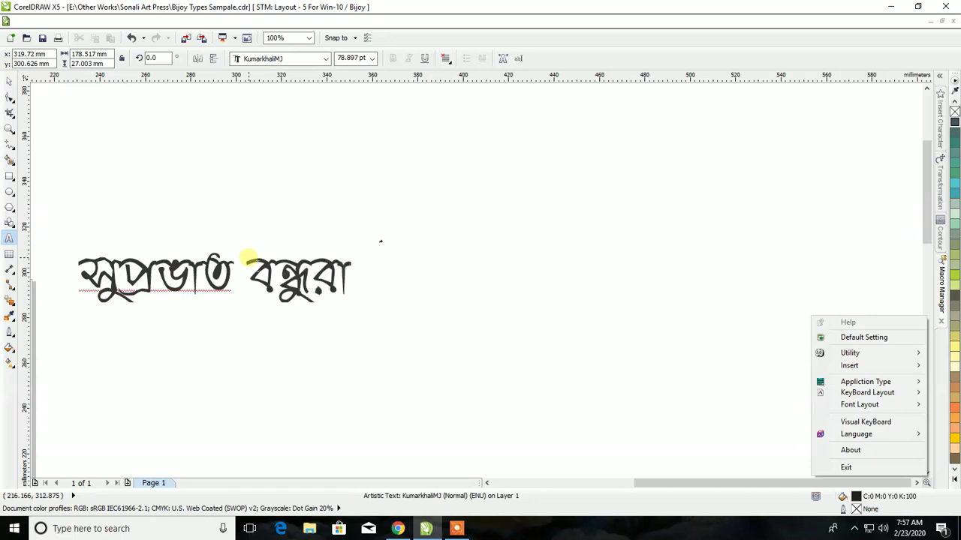
type("Ffy")
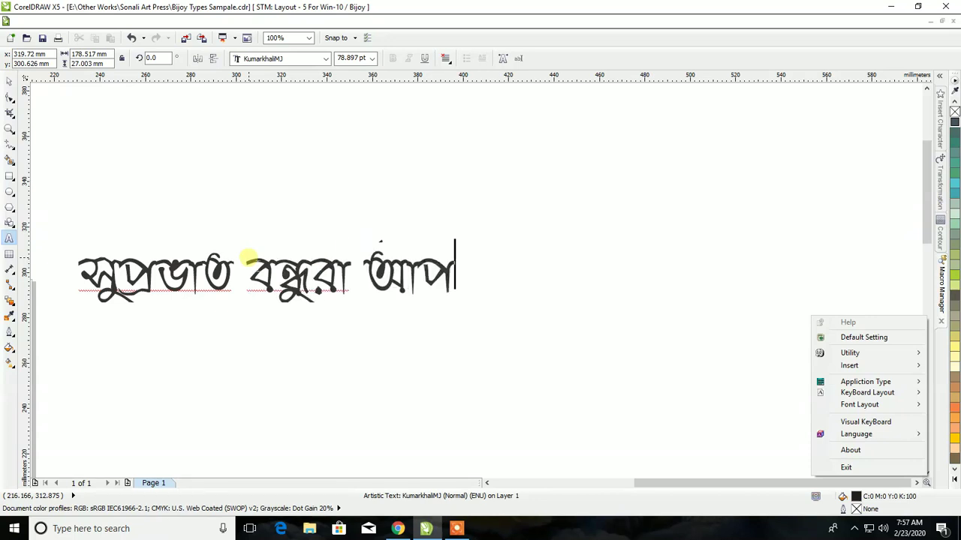
type("bfvf Hfc")
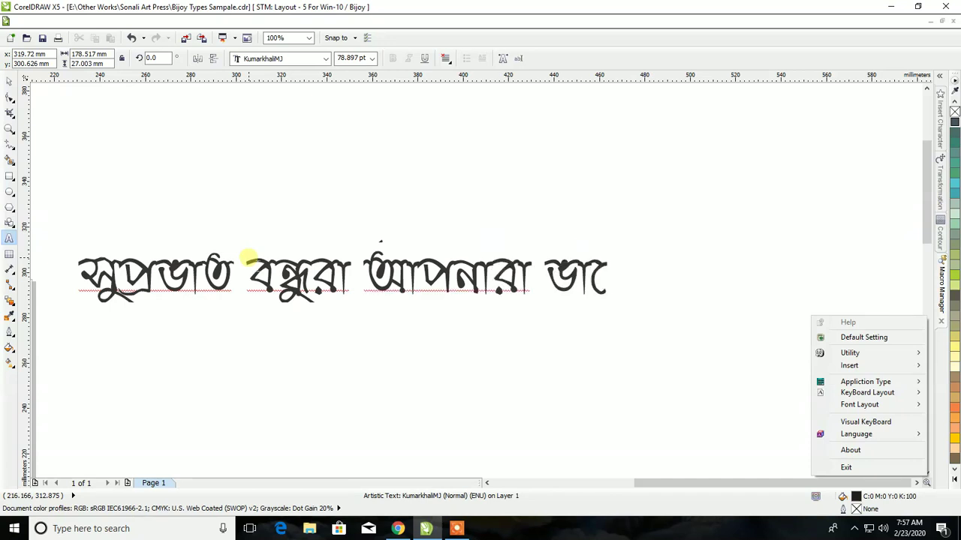
type("lf Kf")
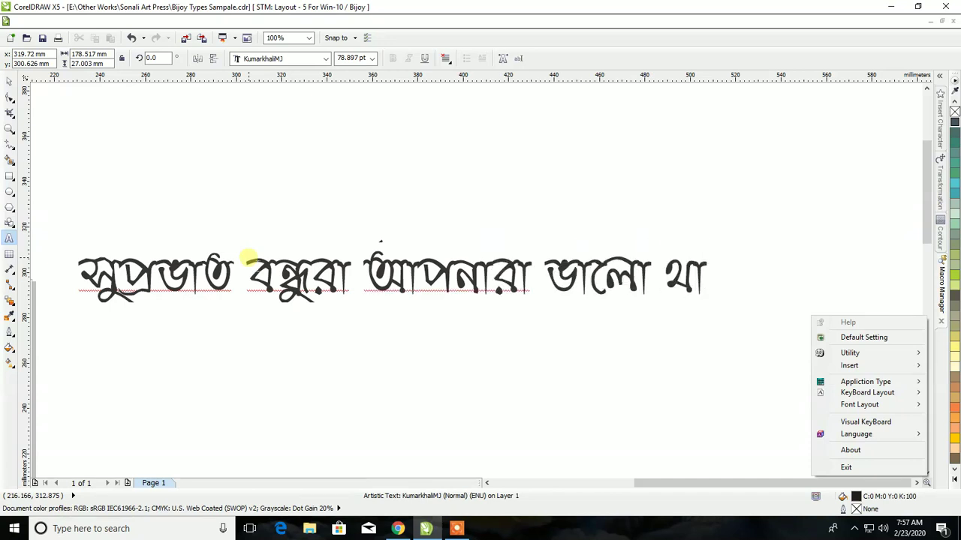
type("jchb")
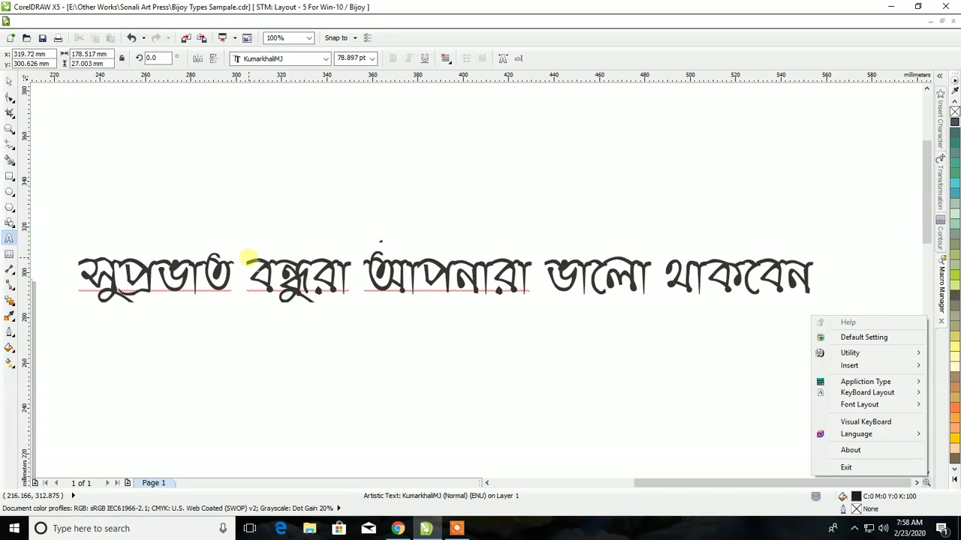
key("Return")
type("gch")
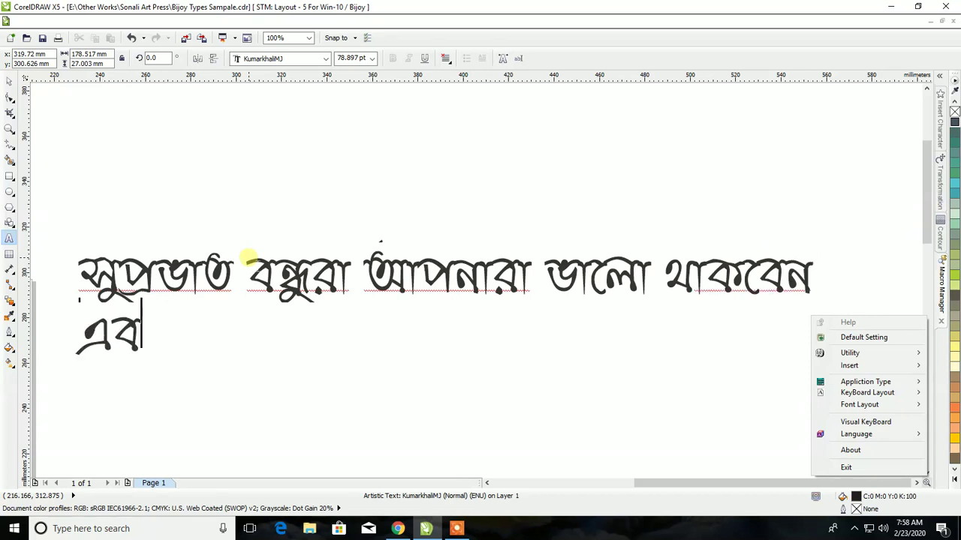
type("Q yfc")
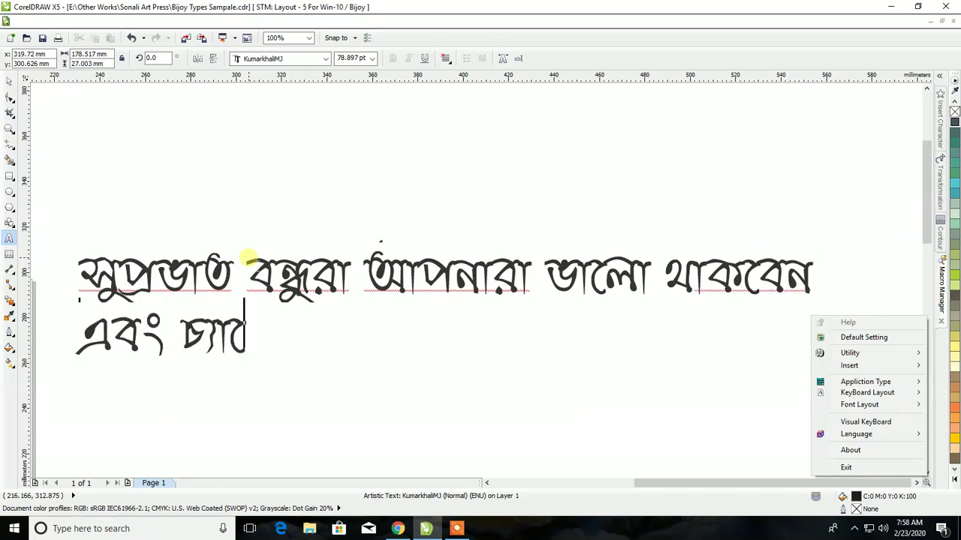
type("vs")
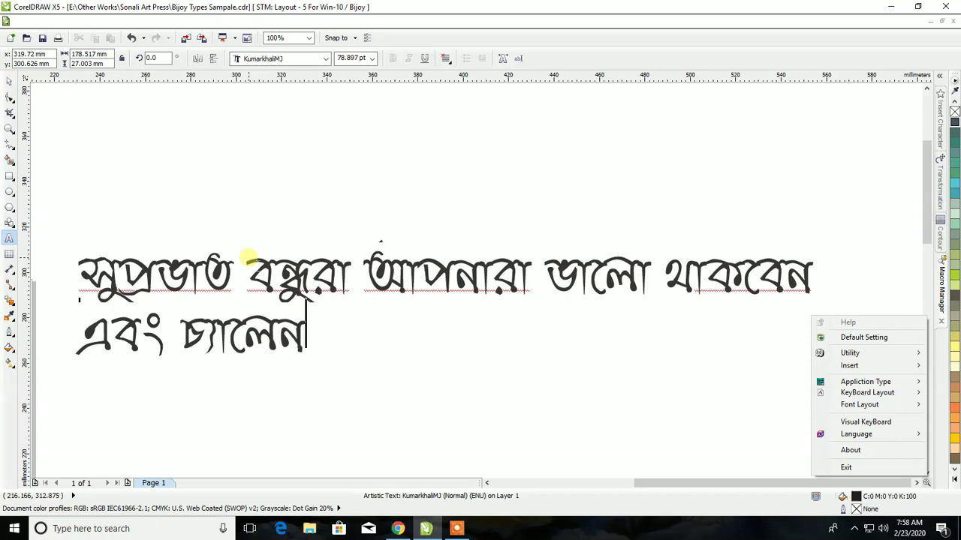
type("dt nf")
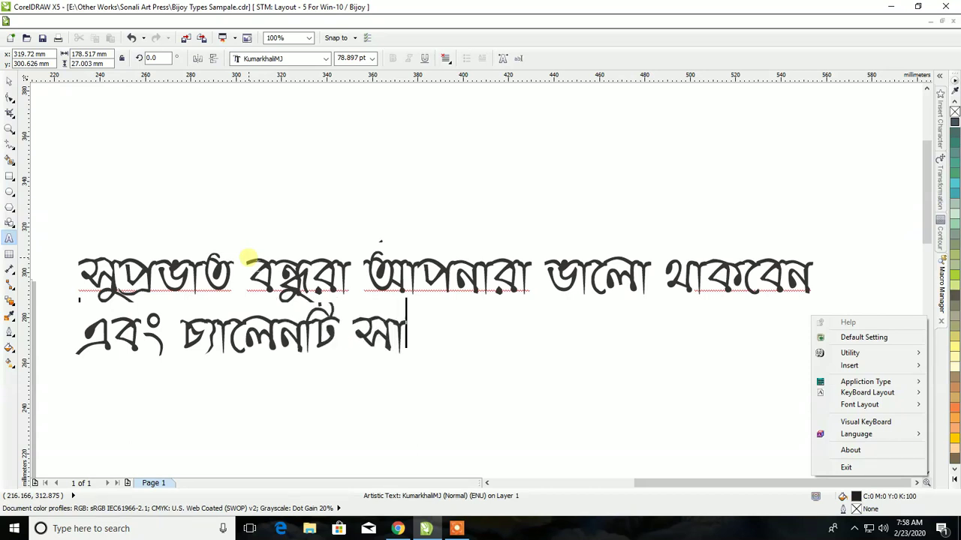
type("hngjgz")
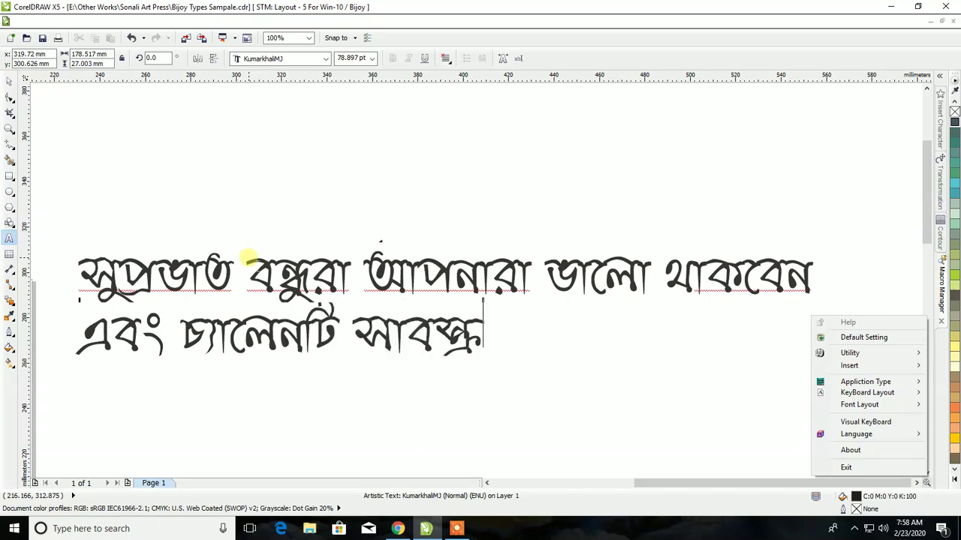
type("fgde")
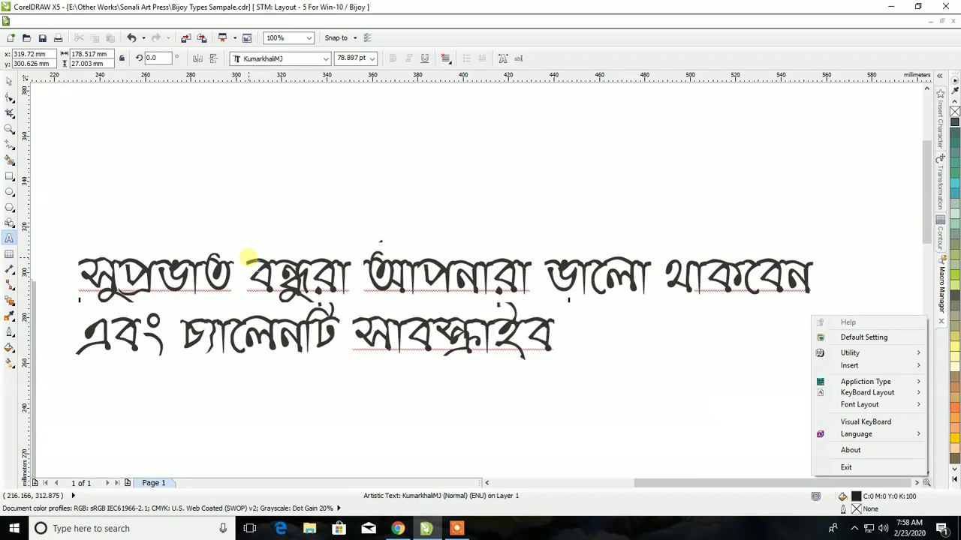
type(" jvc")
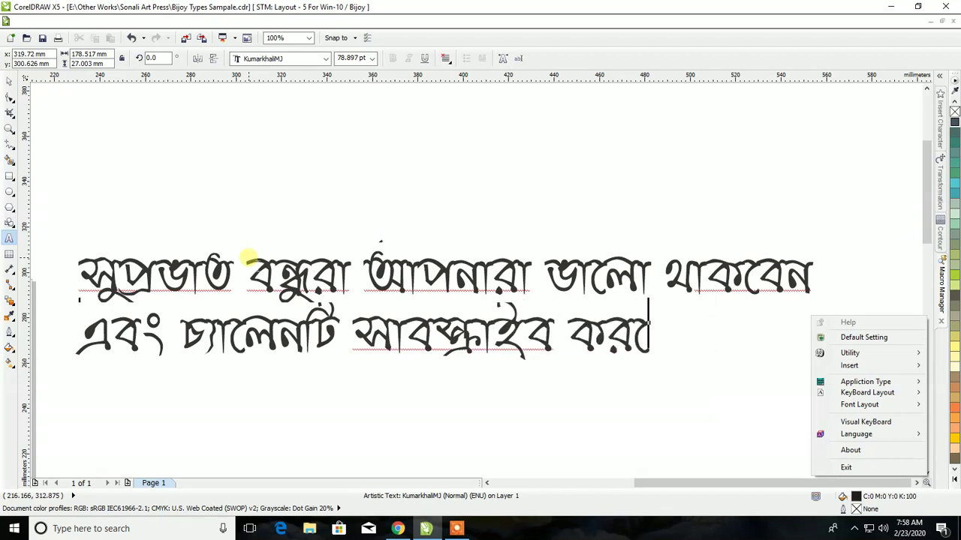
type("hb")
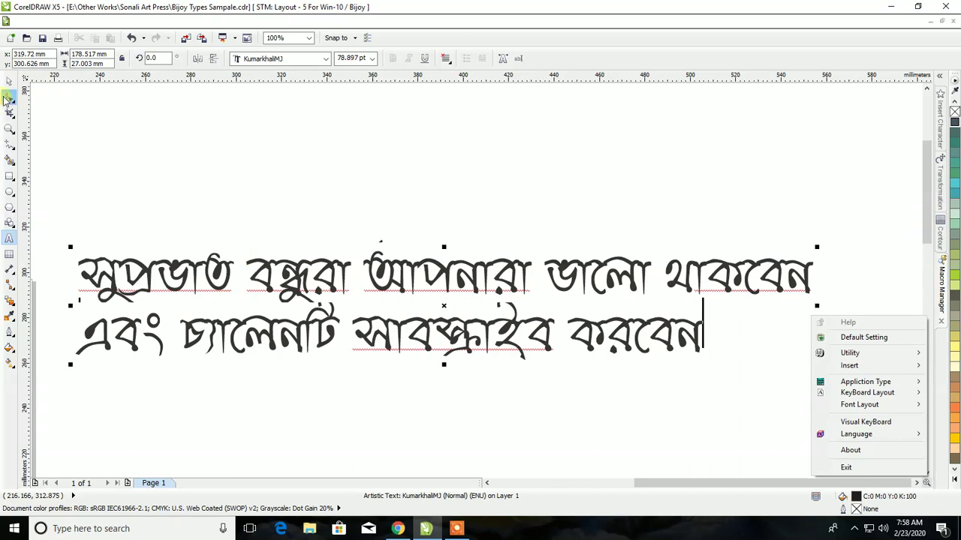
Step: Move the finished two-line sentence up and slightly right of the sample sheet
left_click(9, 98)
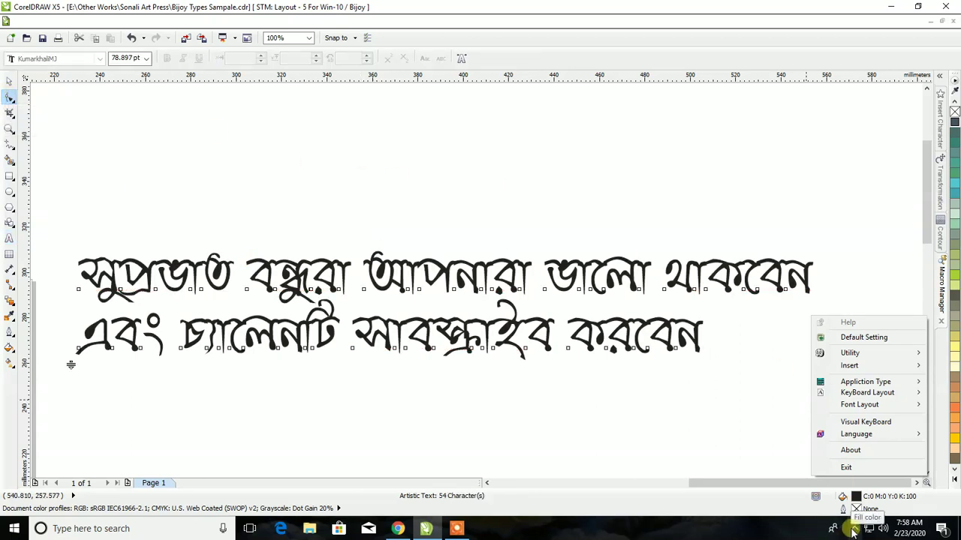
scroll(352, 323, "down", 2)
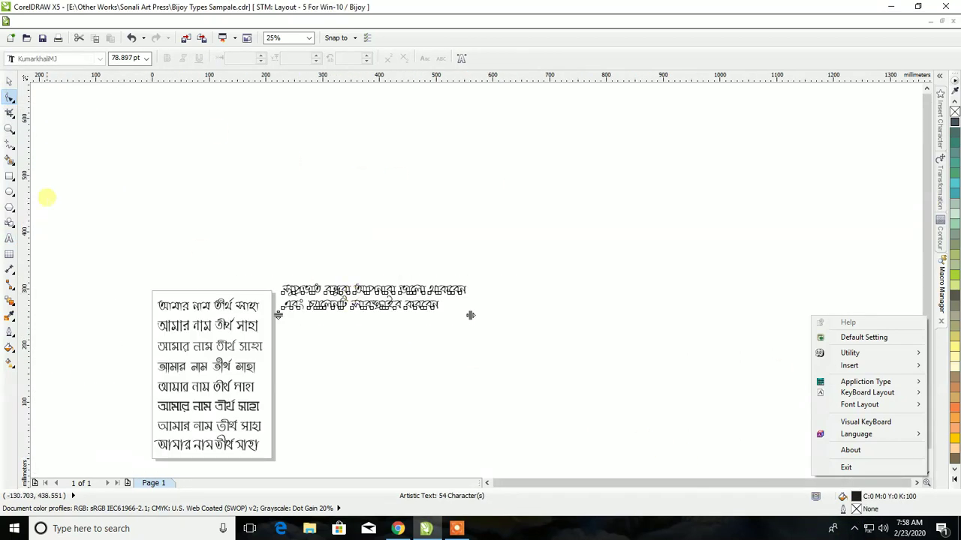
left_click(9, 80)
scroll(398, 289, "up", 1)
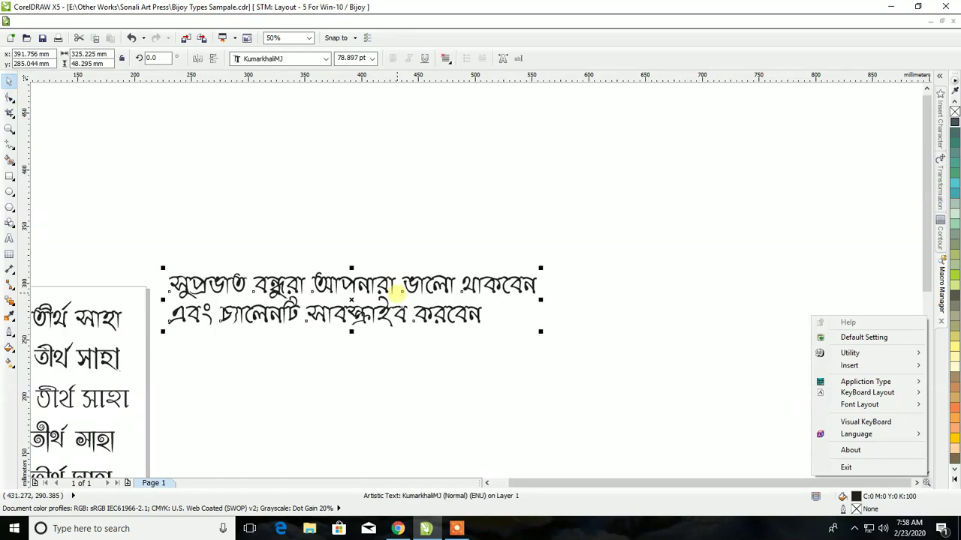
left_click_drag(396, 292, 403, 163)
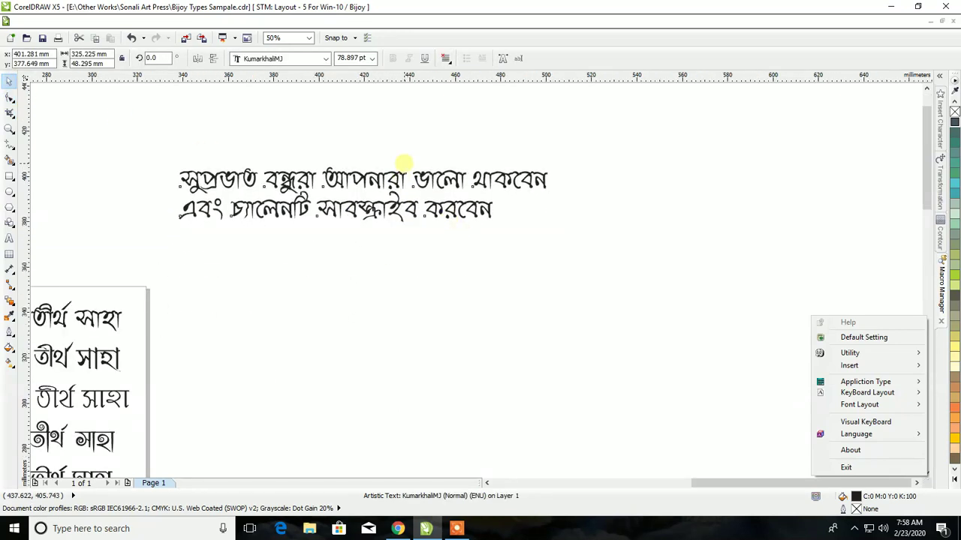
scroll(403, 163, "up", 1)
scroll(420, 178, "down", 1)
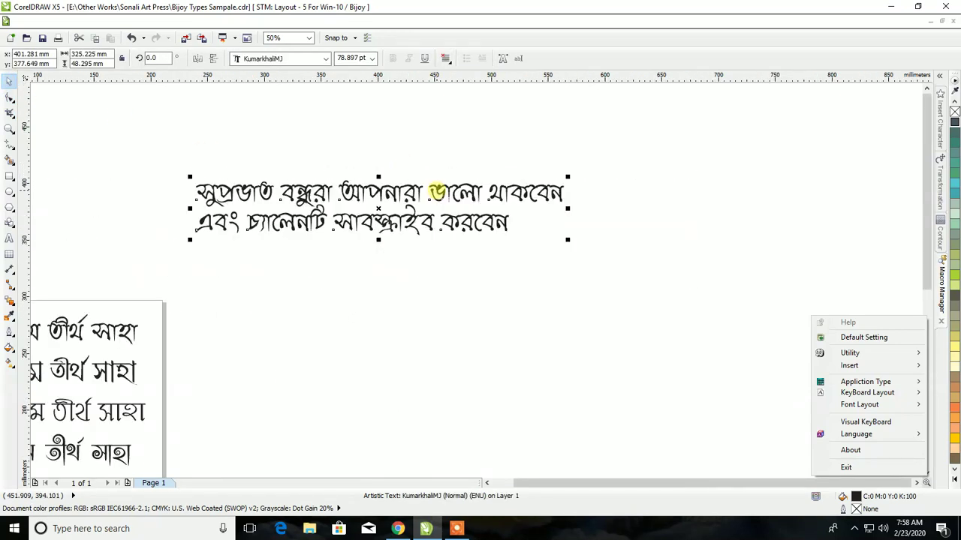